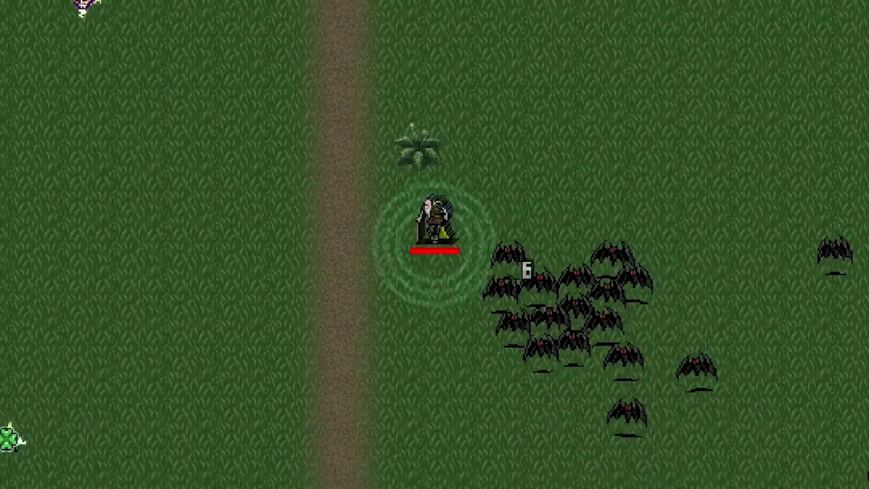
key(Right)
key(Down)
key(w)
key(a)
key(d)
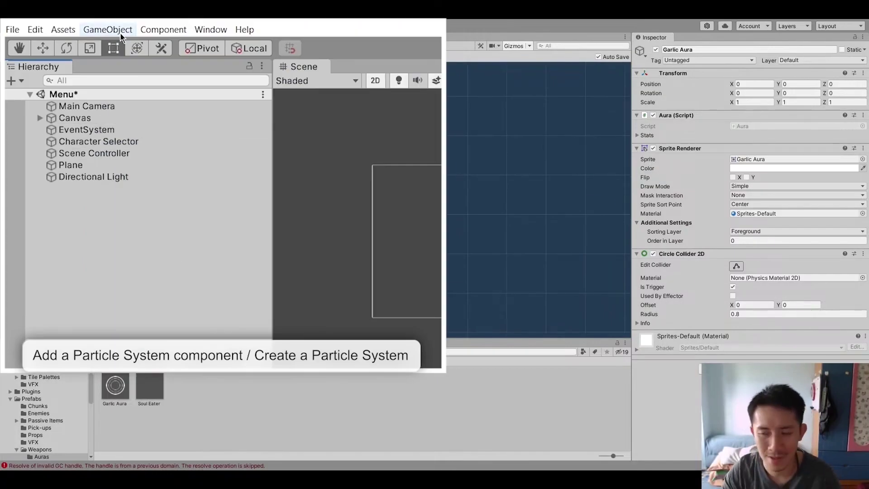
- Create a Particle System for the Garlic Aura effect
click(121, 32)
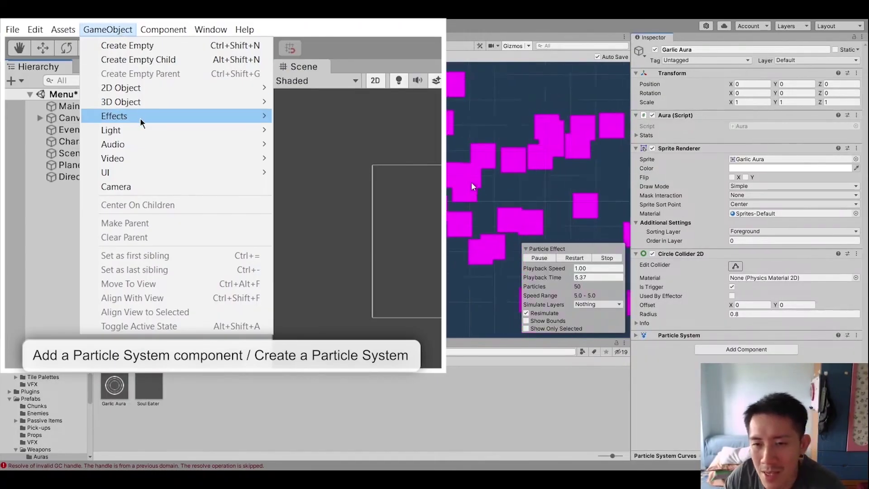
mouse_move(249, 116)
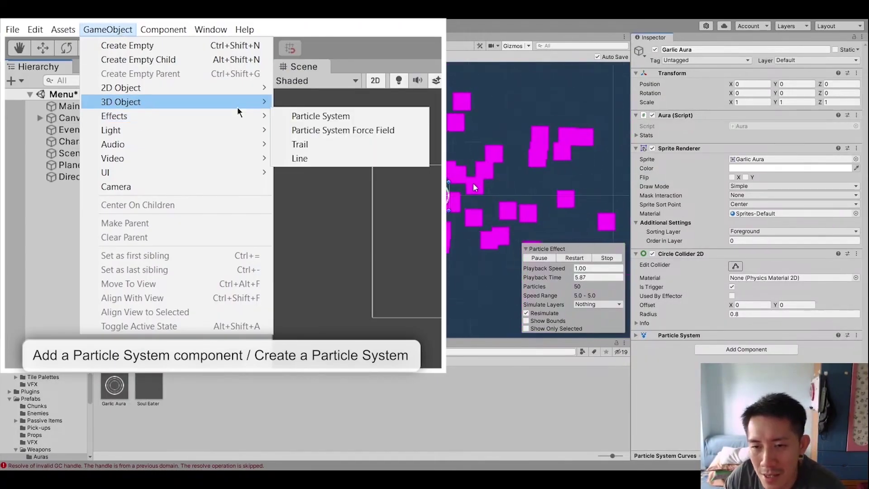
click(296, 117)
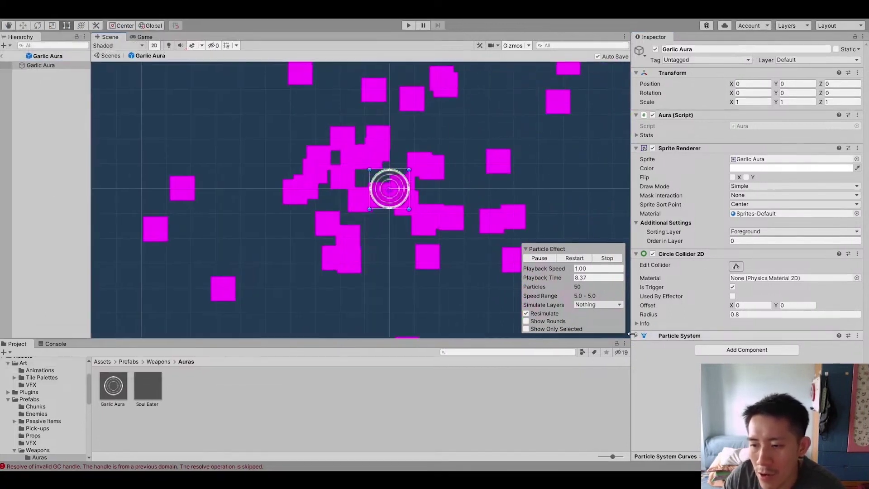
- Disable the Shape module in the Garlic Aura's Particle System
click(636, 336)
scroll(754, 301, down, 6)
scroll(740, 299, down, 4)
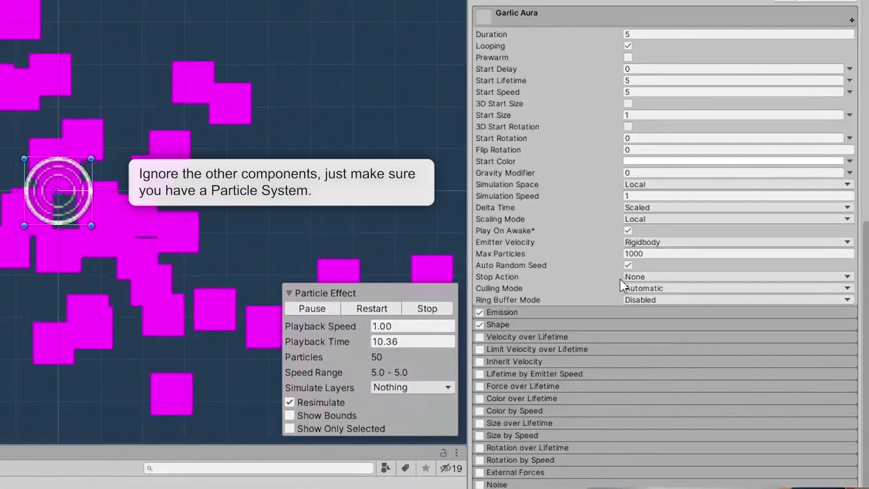
click(500, 325)
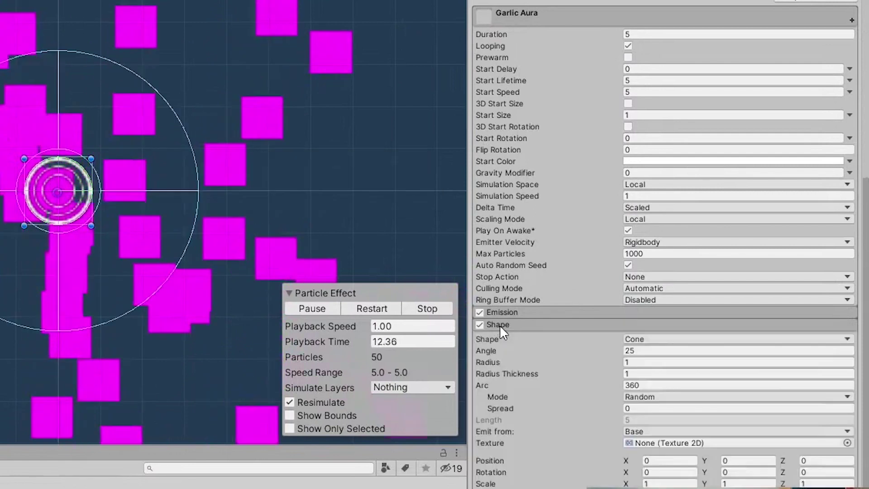
click(479, 325)
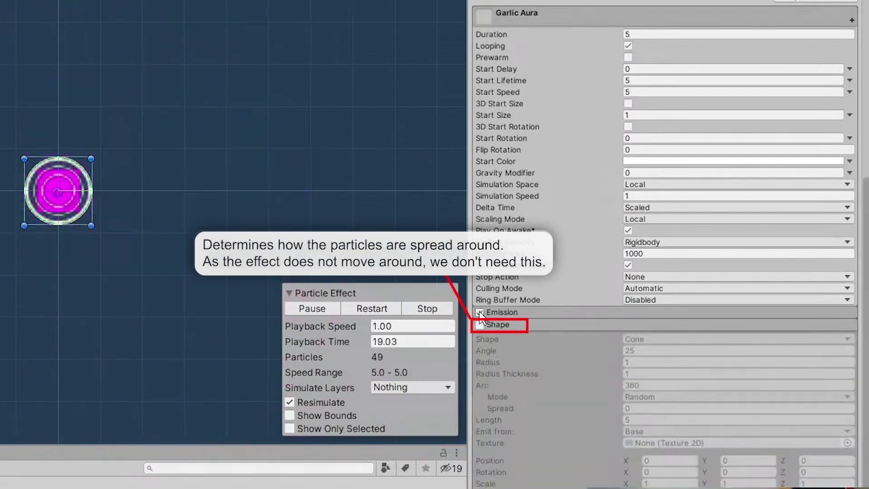
- Expand the Emission module and set the Particle System's Start Speed to 0
click(483, 315)
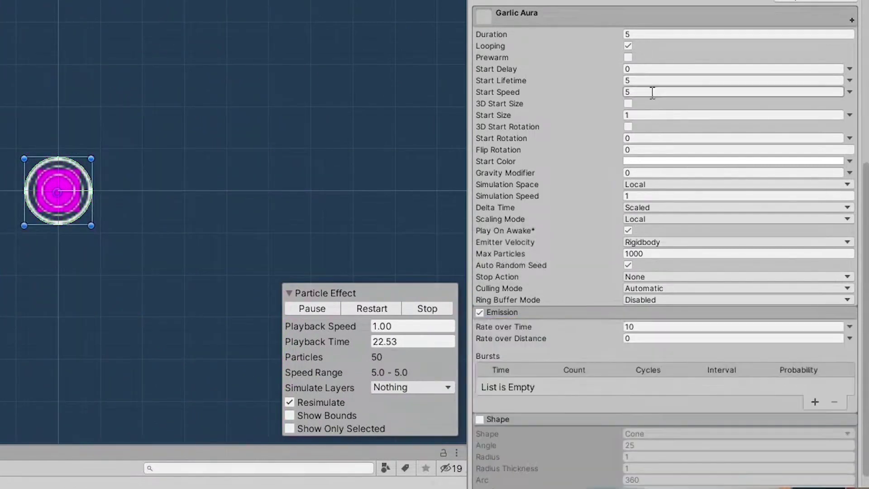
click(643, 92)
text(0)
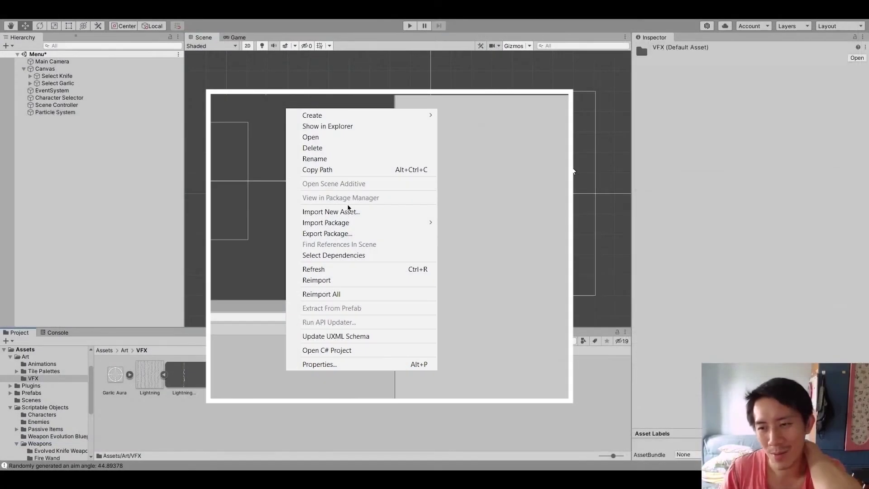
- Create a new material in the Art/VFX folder and name it Additive-Particle
mouse_move(324, 117)
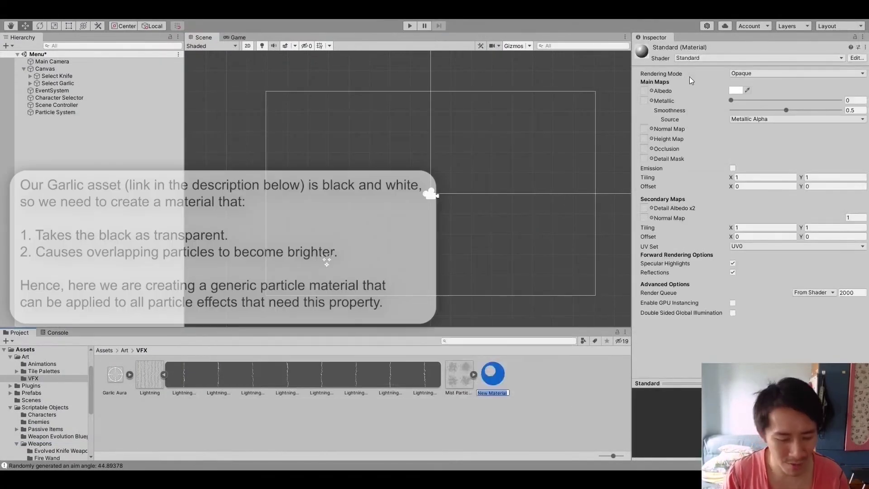
text(L)
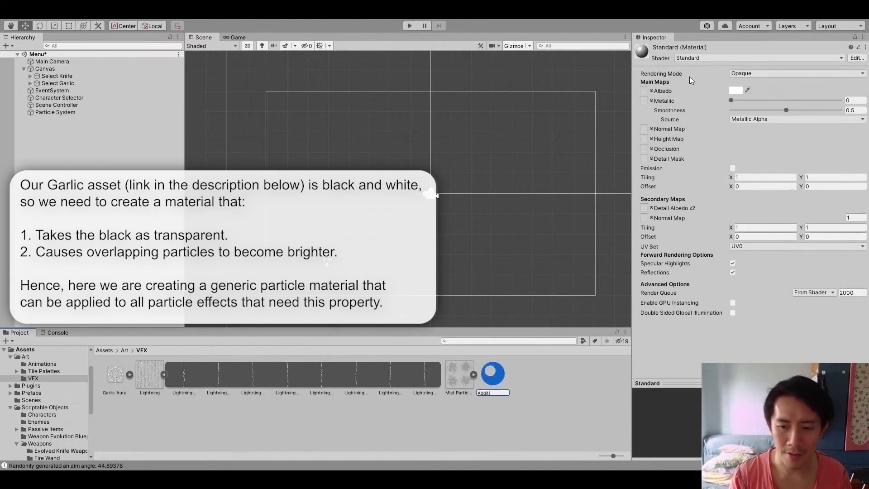
text(Additive-Particle)
key(Return)
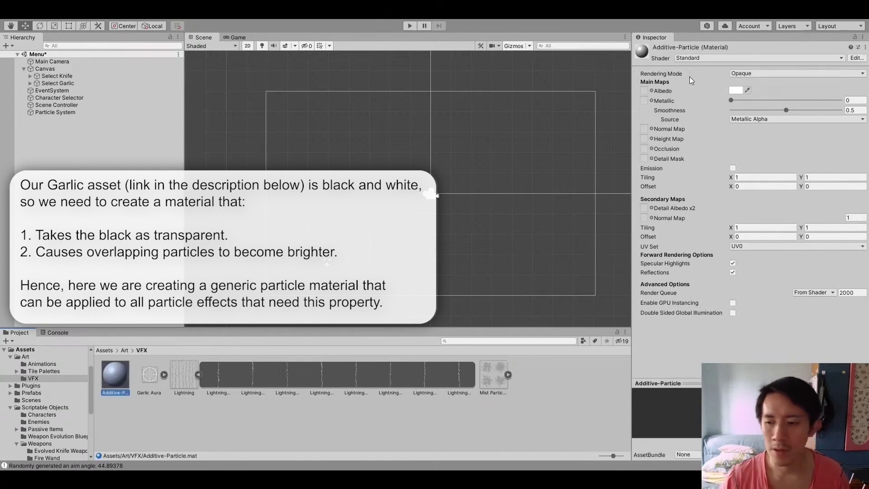
- Set the Additive-Particle material's shader to Particles/Standard Unlit and change its Rendering Mode so overlapping particles brighten
click(710, 57)
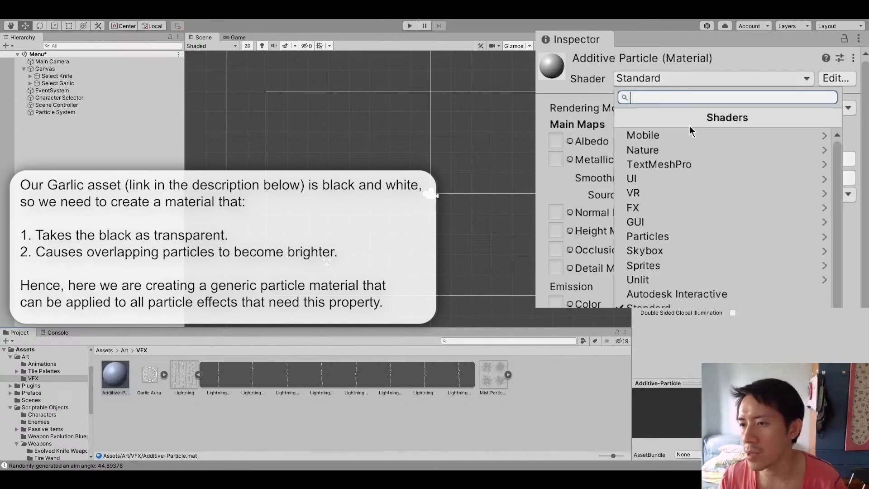
click(688, 237)
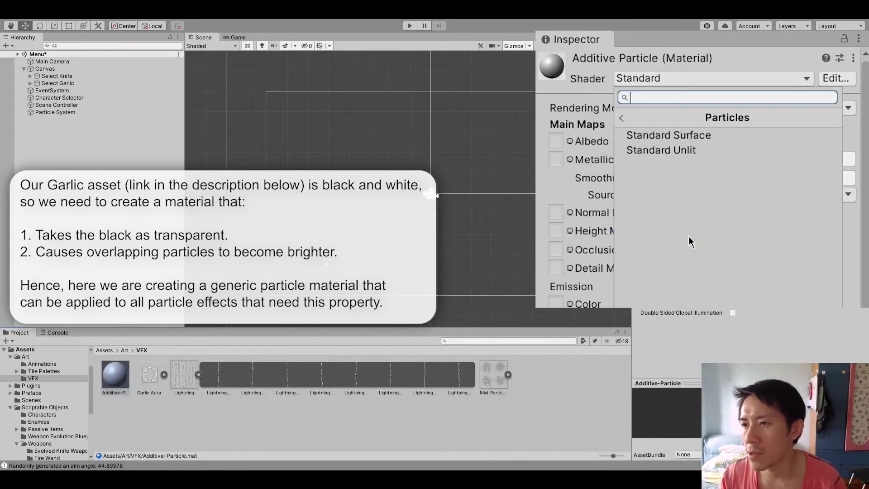
click(682, 148)
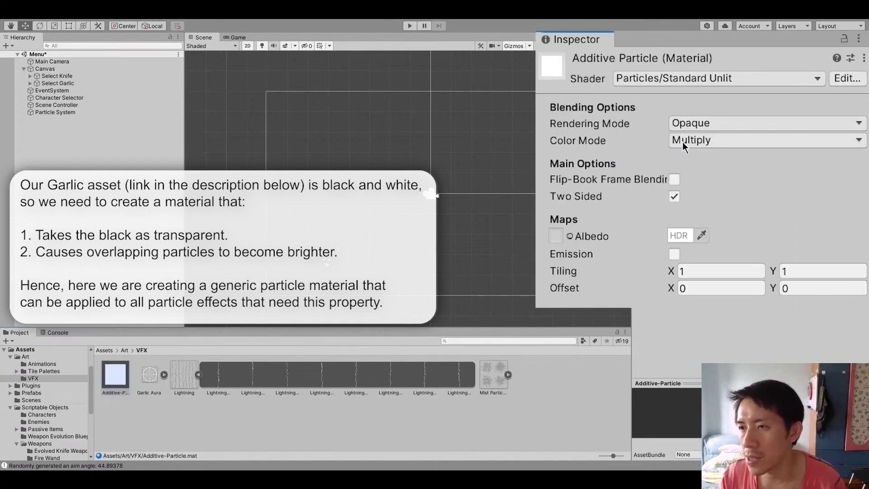
click(710, 124)
click(720, 207)
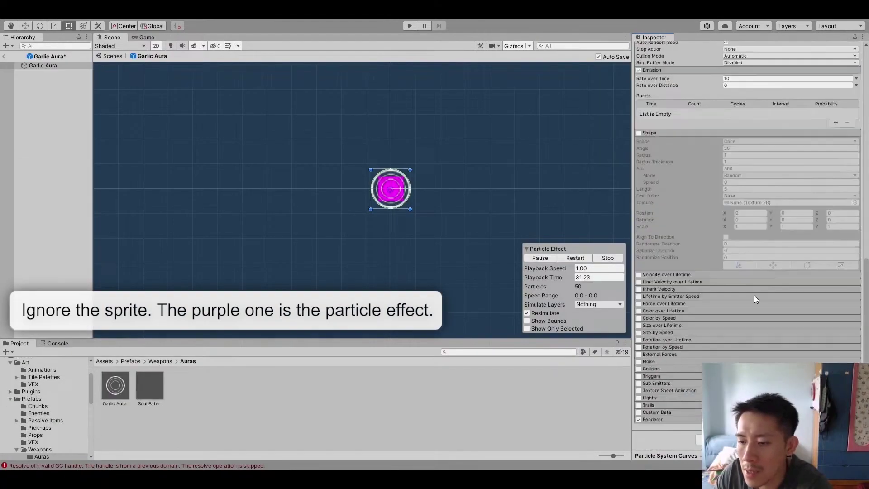
- Assign Additive-Particle as the material in the Garlic Aura Particle System's Renderer module
click(653, 419)
scroll(653, 419, down, 3)
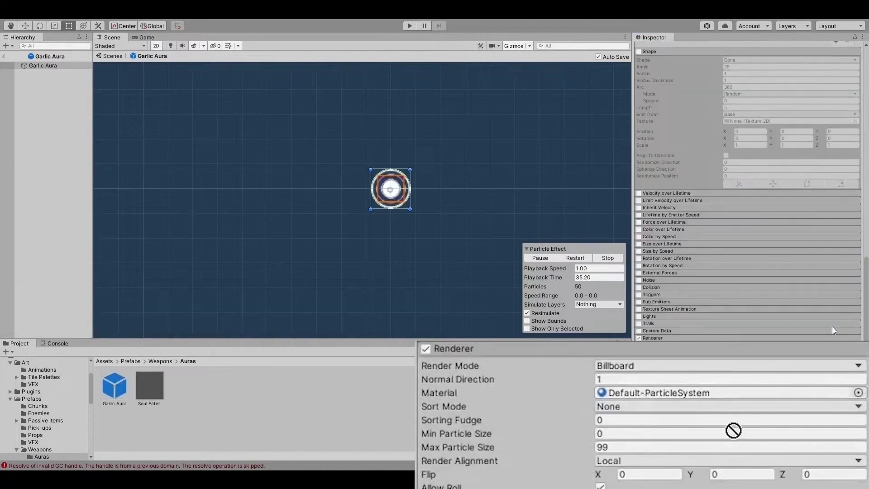
drag(733, 430, 697, 399)
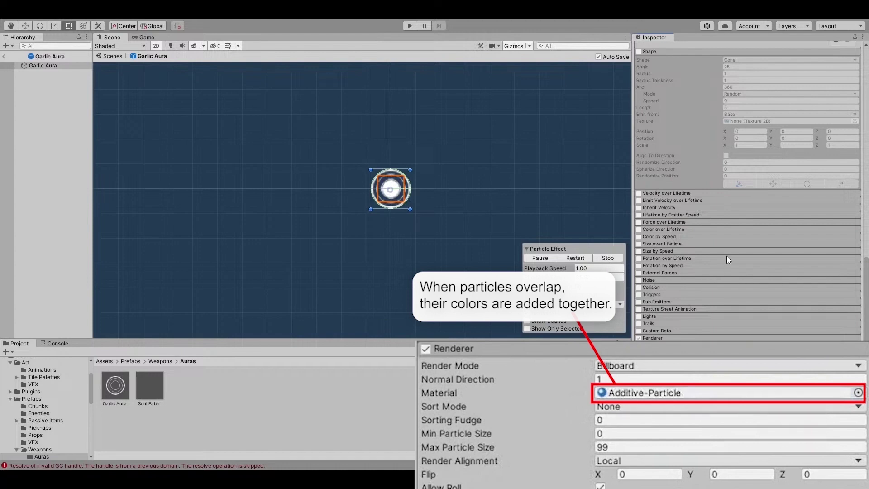
- Set the Garlic Aura particles' Start Size to 2 and Start Lifetime to 1
scroll(726, 256, up, 10)
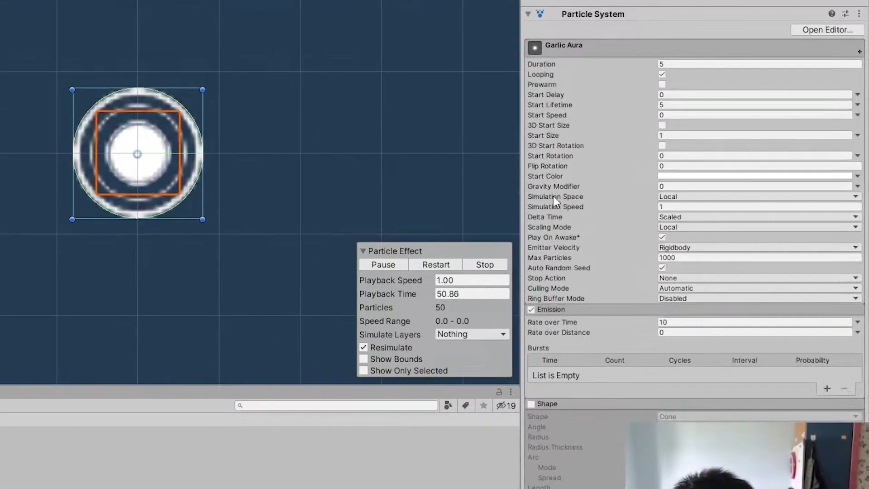
text(2)
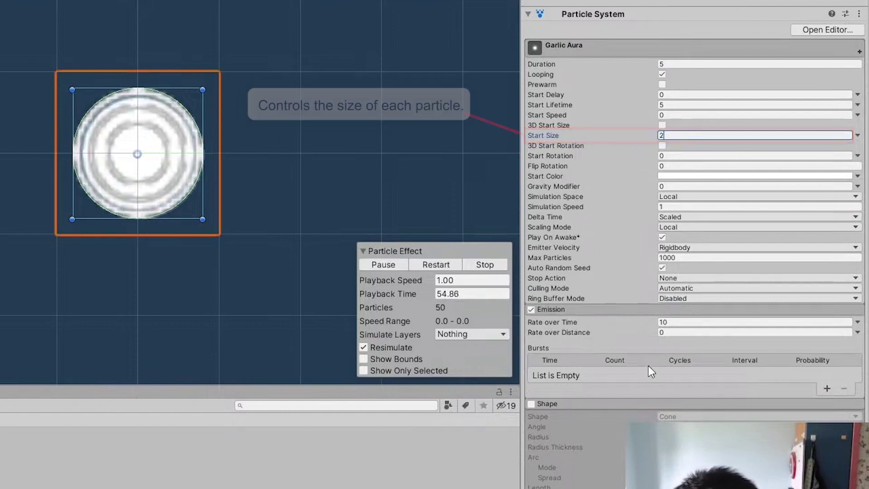
scroll(650, 376, down, 3)
scroll(764, 333, up, 6)
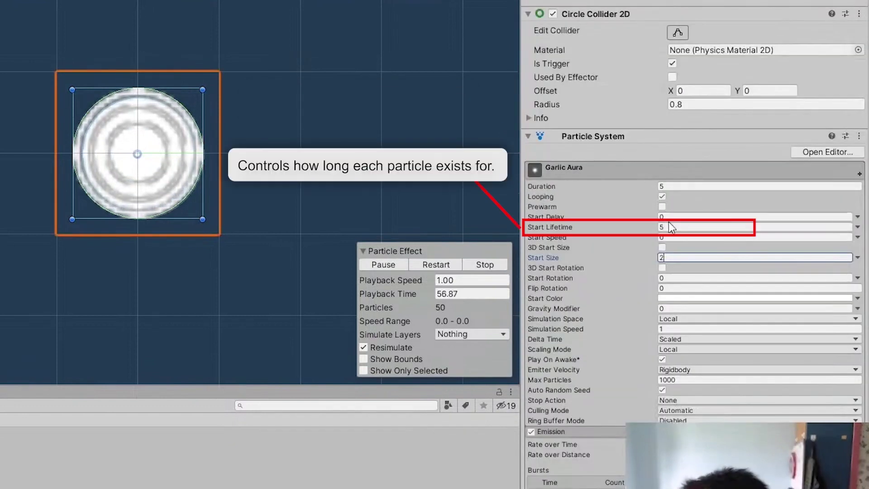
click(669, 226)
text(1)
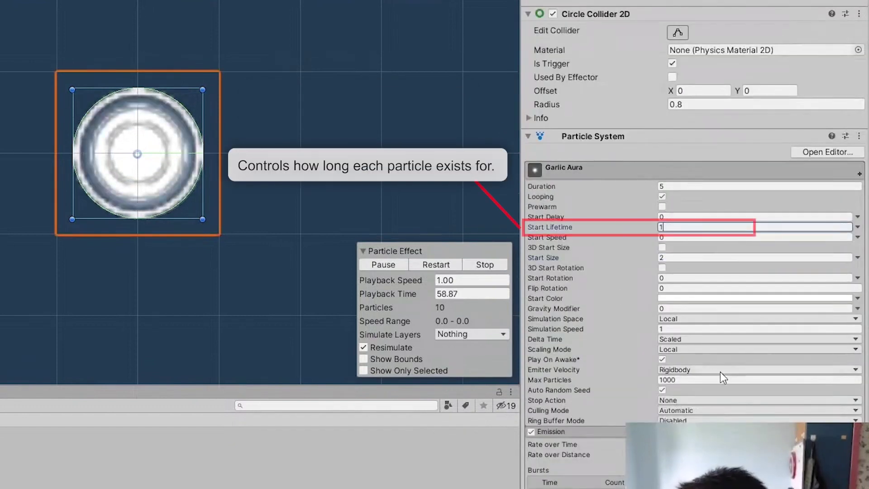
- Set the Emission module's Rate over Time to 1
scroll(620, 441, down, 3)
click(665, 321)
text(1)
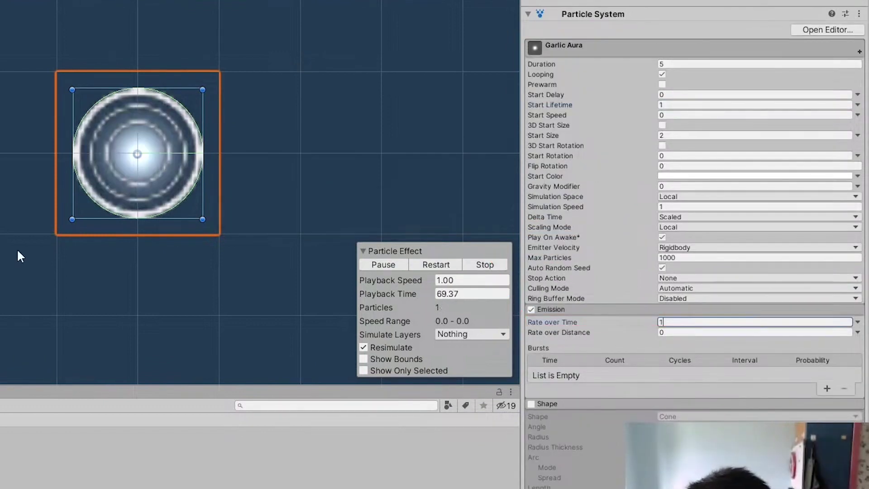
- Enable the Texture Sheet Animation module and set its Mode to Sprites
scroll(692, 280, down, 9)
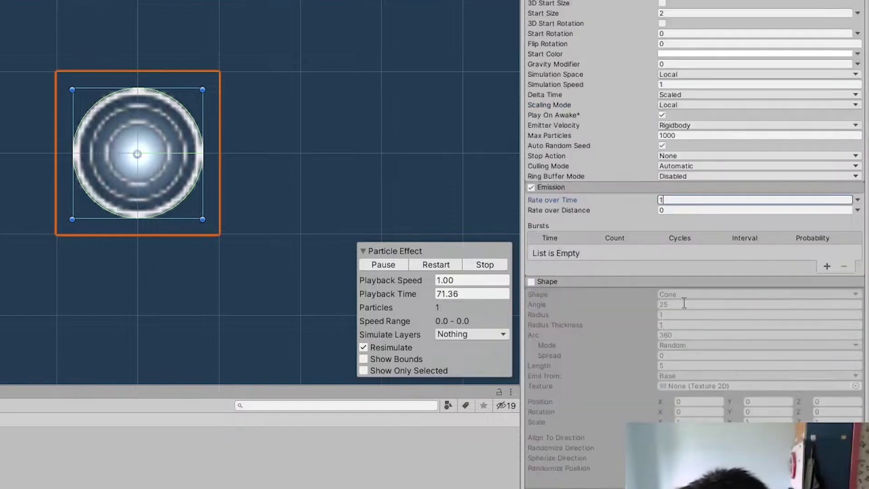
scroll(647, 380, down, 3)
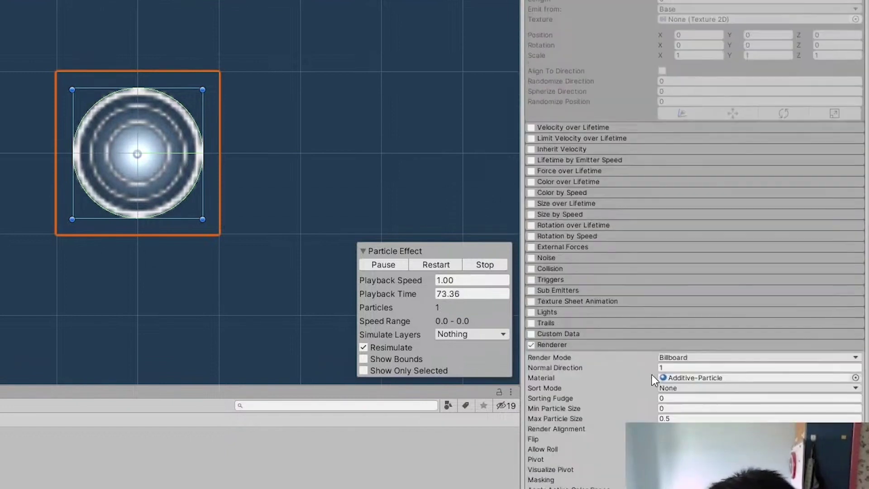
click(532, 301)
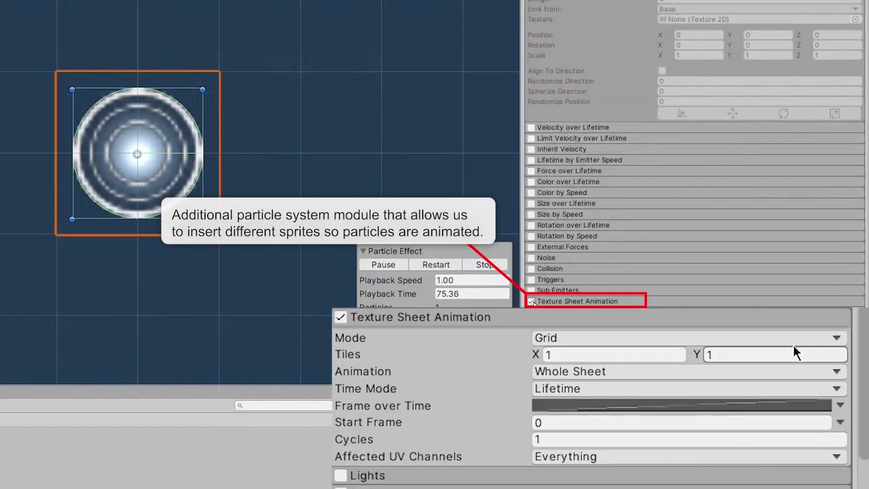
click(832, 339)
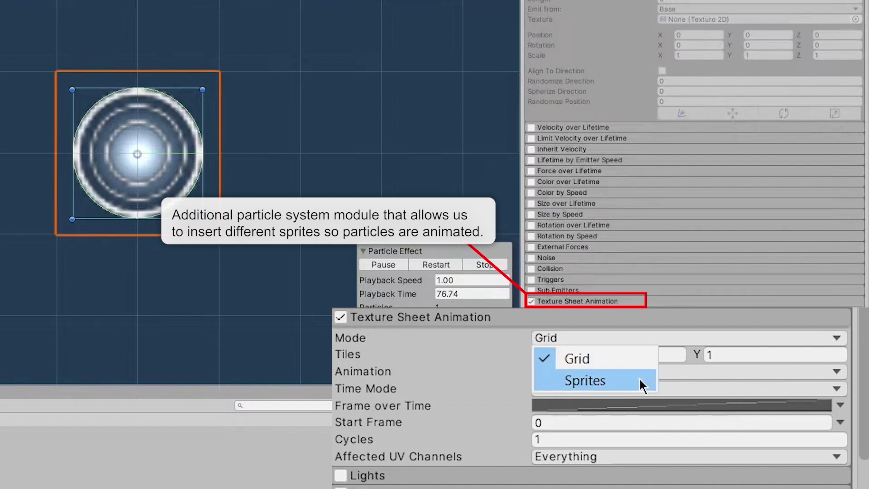
click(626, 380)
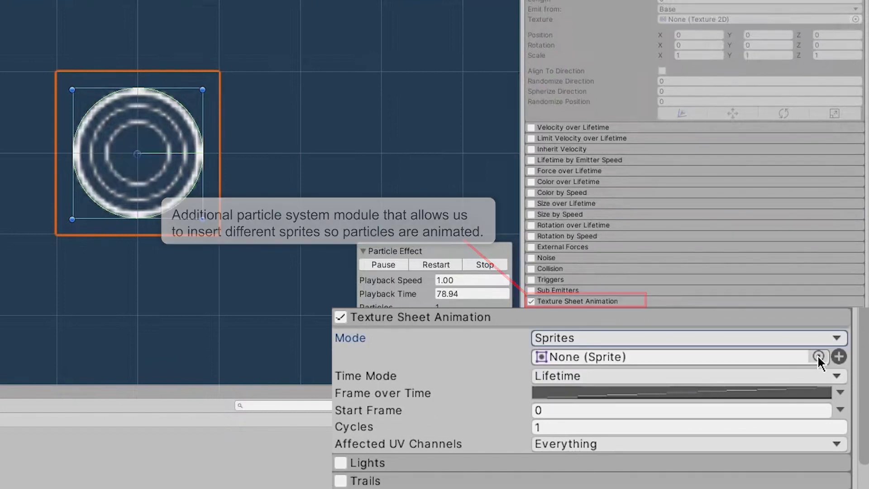
- Search for garlic and assign the Garlic Aura sprite to the Texture Sheet Animation module
click(817, 356)
text(garlic)
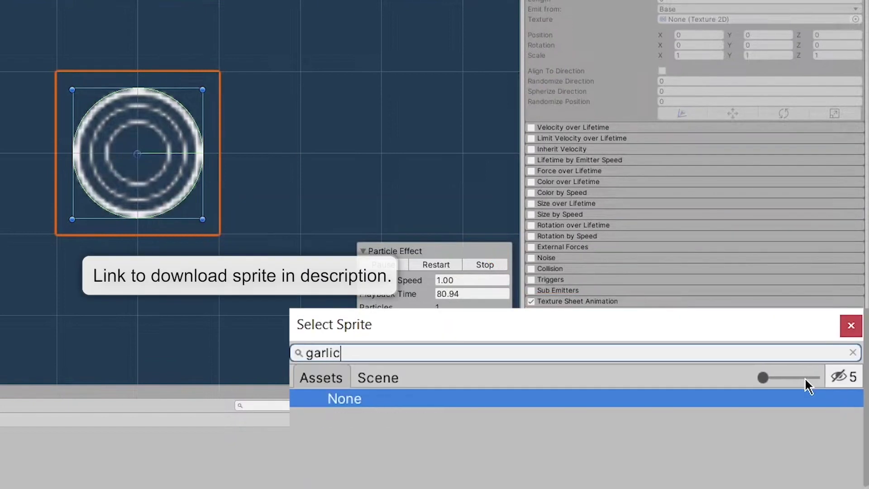
double_click(362, 417)
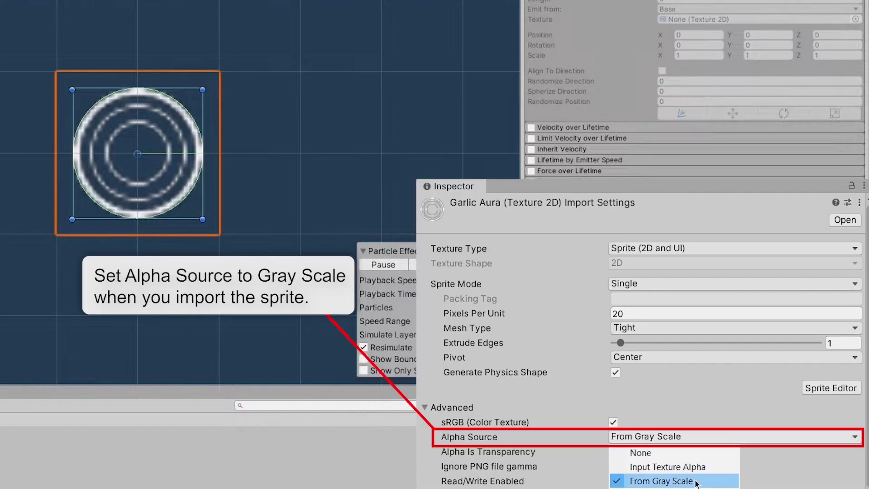
- Set Alpha Source to From Gray Scale in the Garlic Aura texture's import settings
click(695, 481)
click(702, 436)
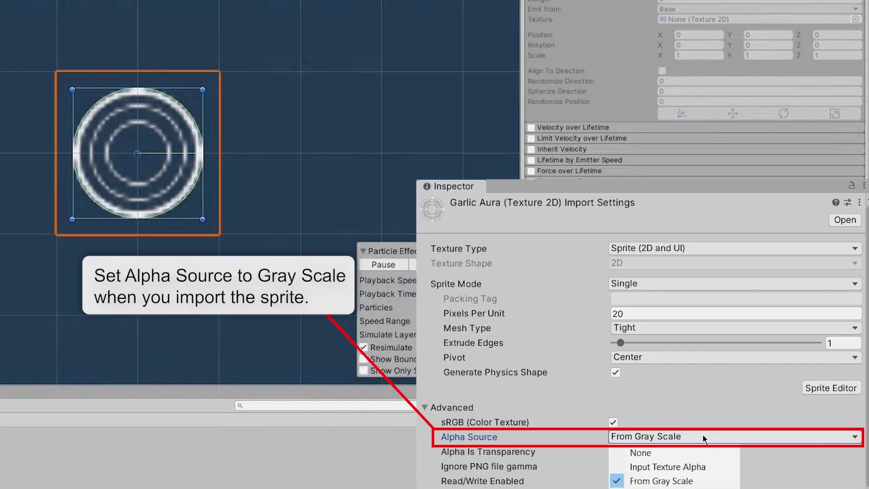
click(693, 481)
click(697, 434)
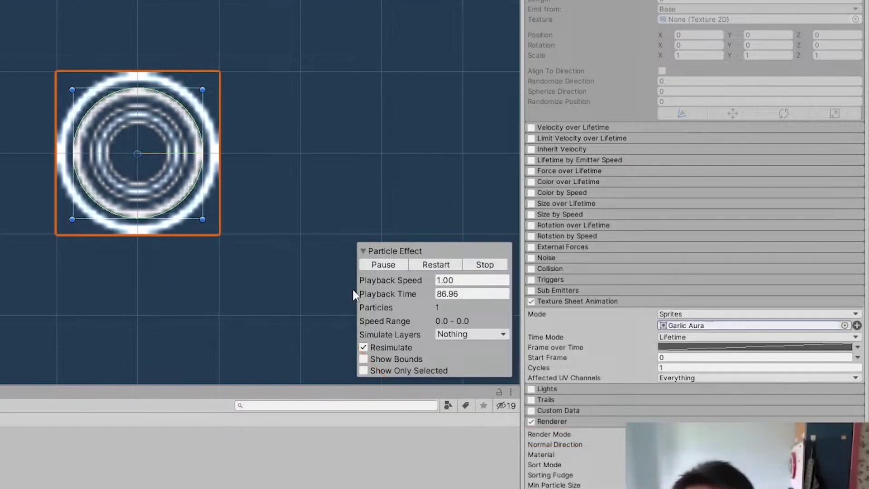
- Remove the Sprite Renderer component from the Garlic Aura prefab
scroll(672, 131, up, 15)
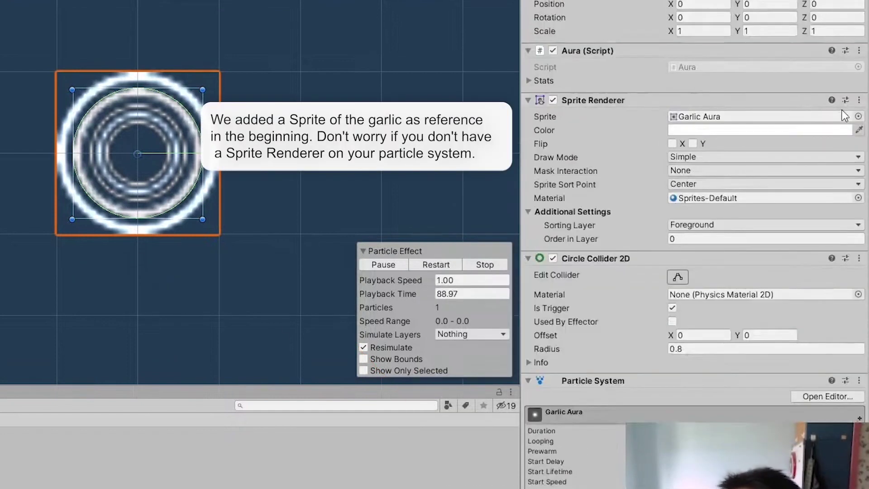
click(790, 137)
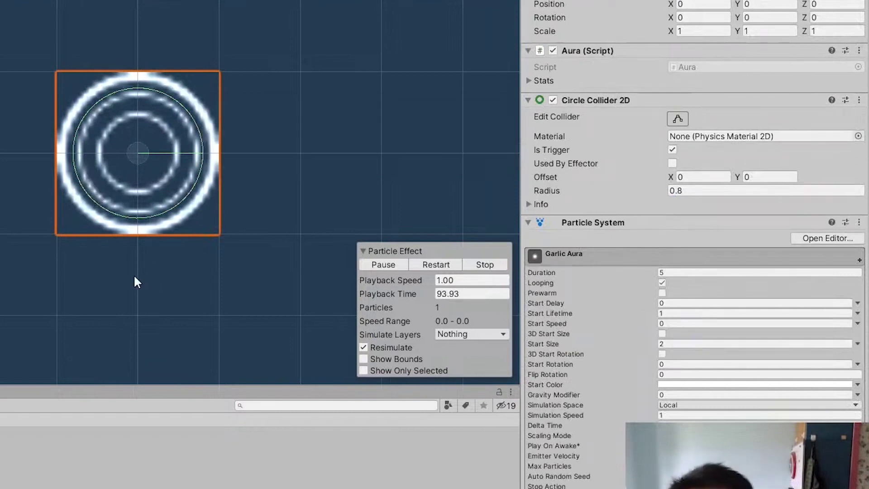
- Set the Garlic Aura particle system's Start Size to 1.6 so the sprite matches the circle collider
click(573, 343)
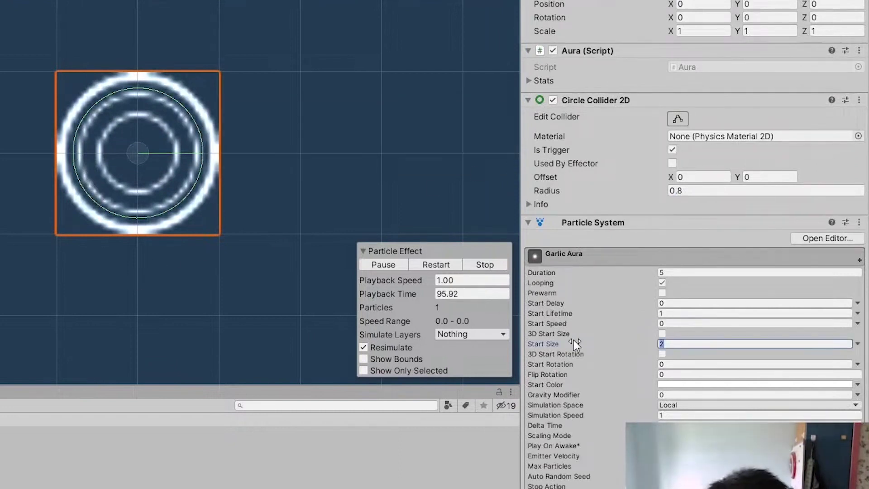
text(1.)
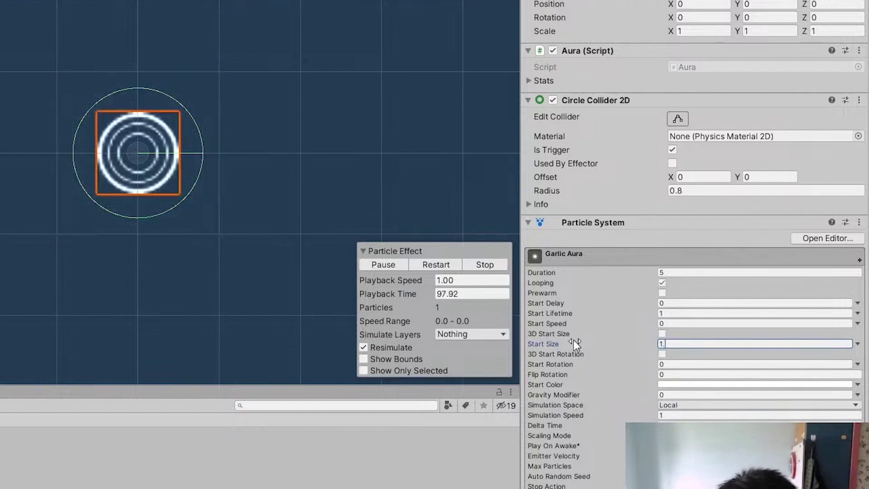
text(8)
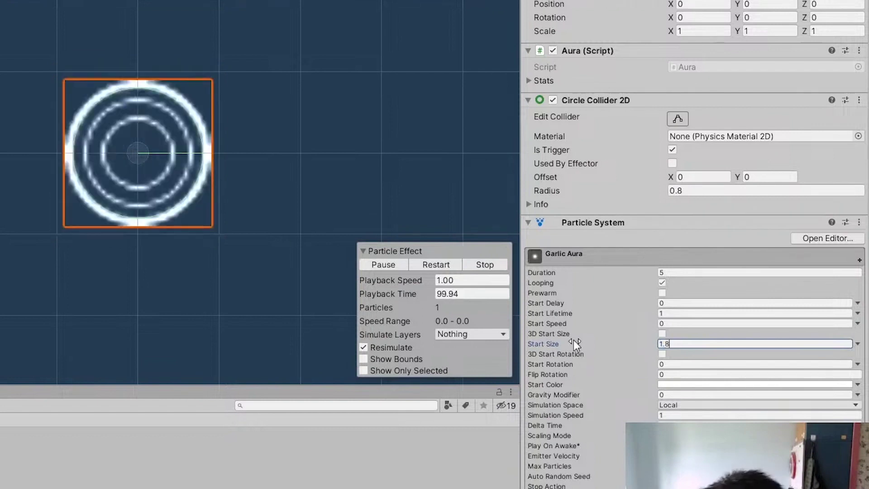
key(BackSpace)
text(6)
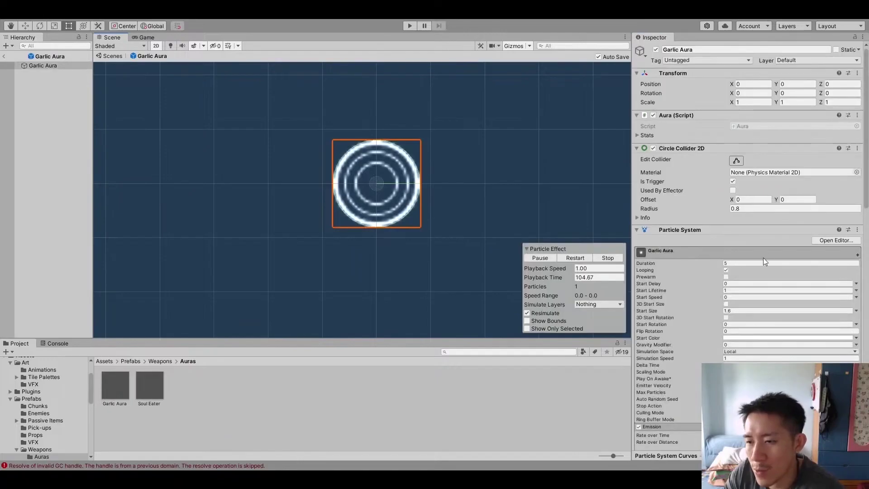
- Enable the Color over Lifetime module in the Garlic Aura particle system
scroll(719, 271, down, 10)
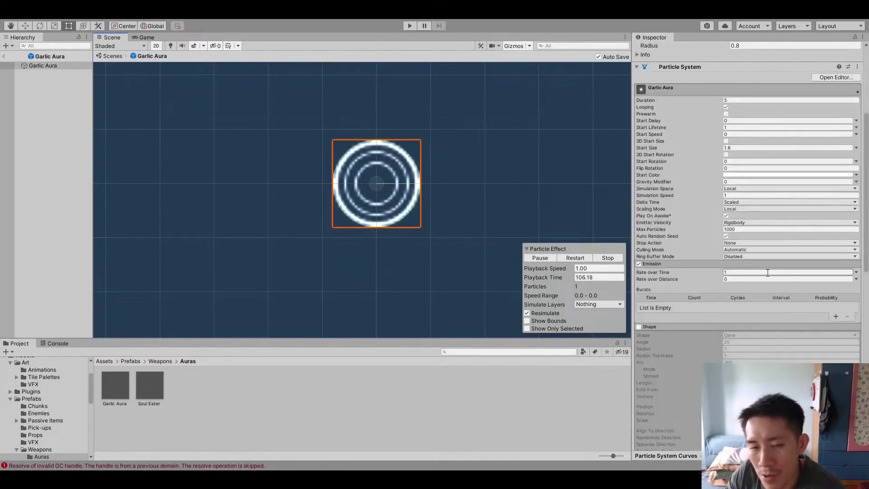
scroll(752, 274, up, 3)
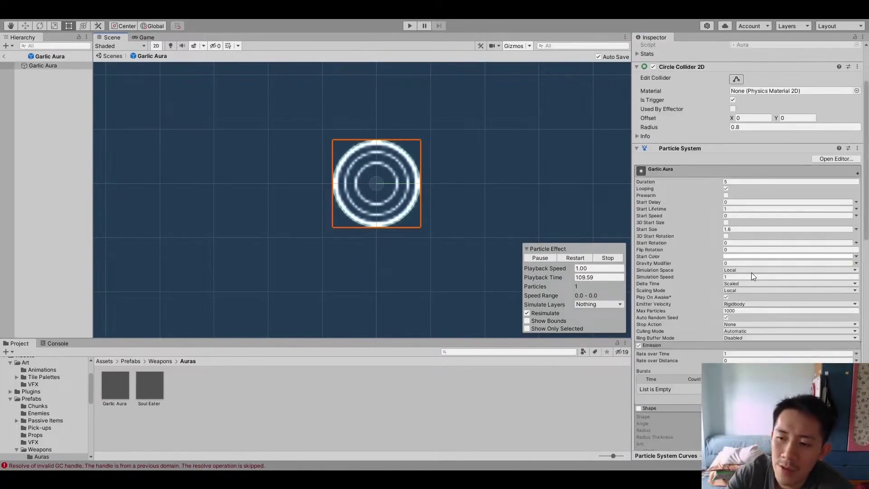
scroll(765, 298, down, 15)
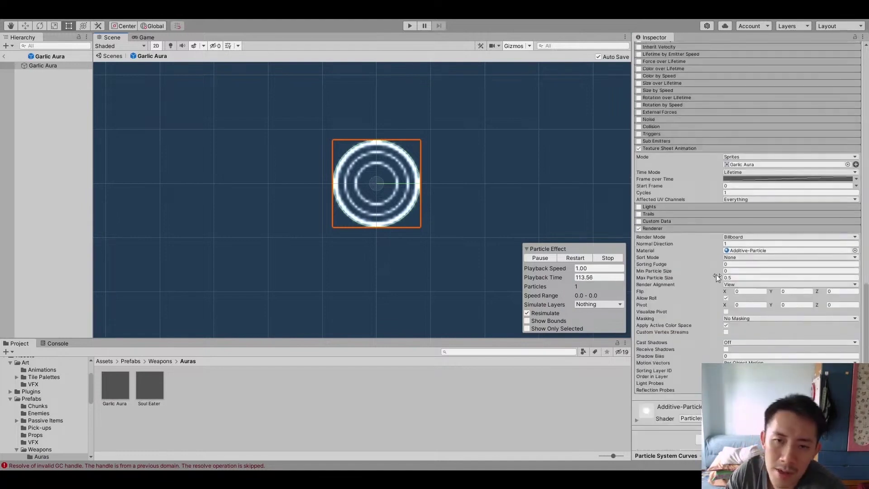
scroll(712, 263, up, 3)
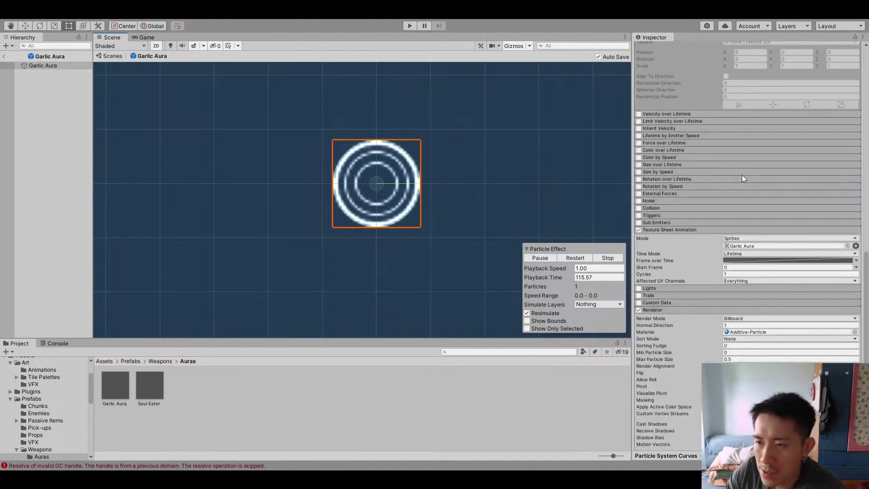
scroll(724, 172, up, 3)
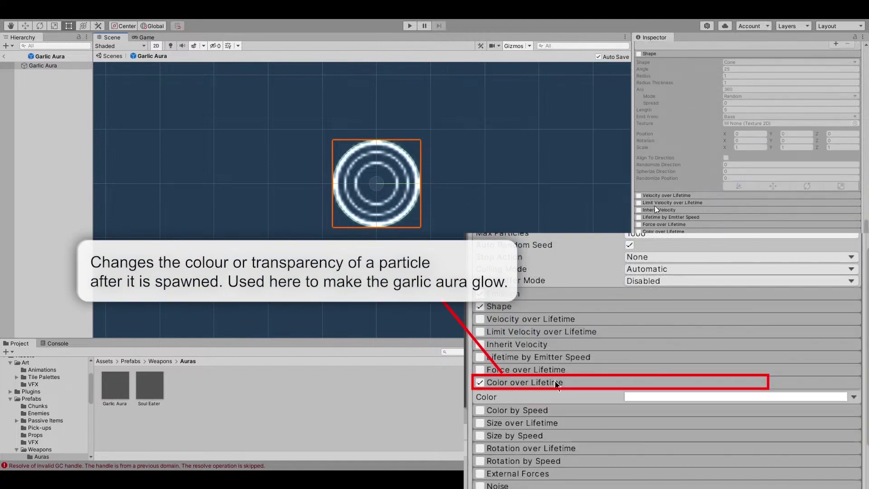
click(638, 231)
- Add an alpha key at location 50% with alpha 128 to the Color over Lifetime gradient
click(657, 396)
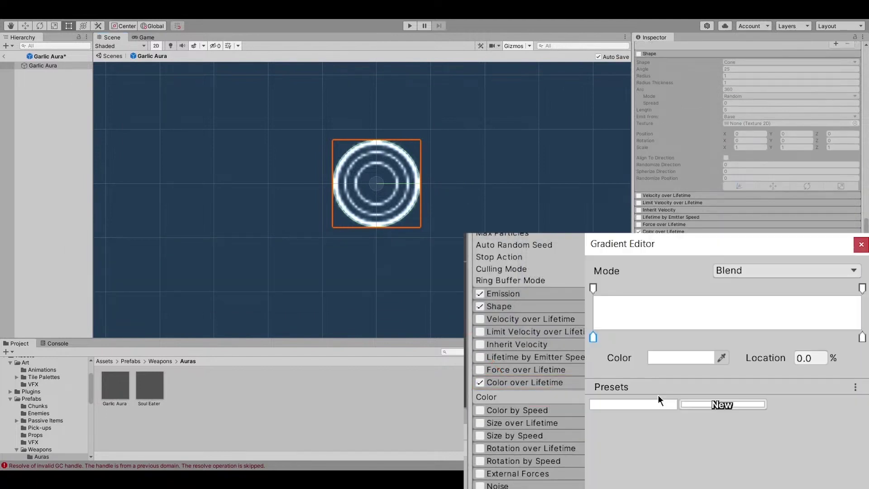
click(726, 290)
click(806, 358)
text(50)
key(Return)
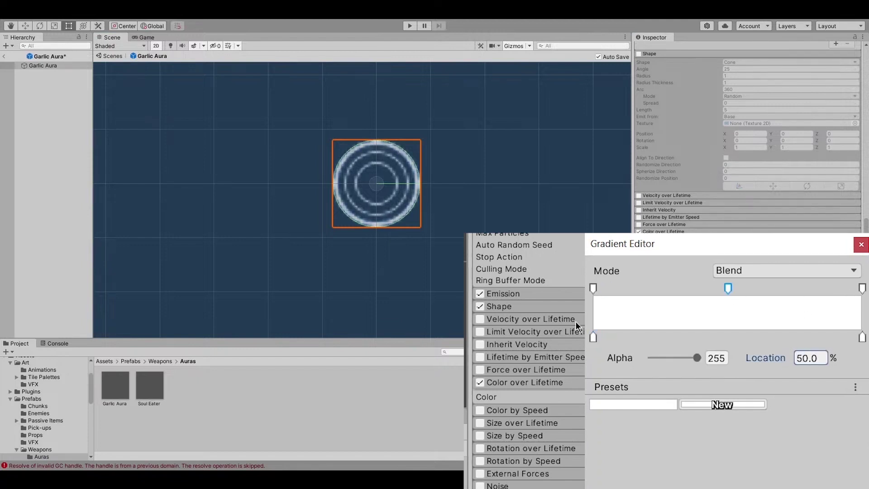
click(711, 357)
text(128)
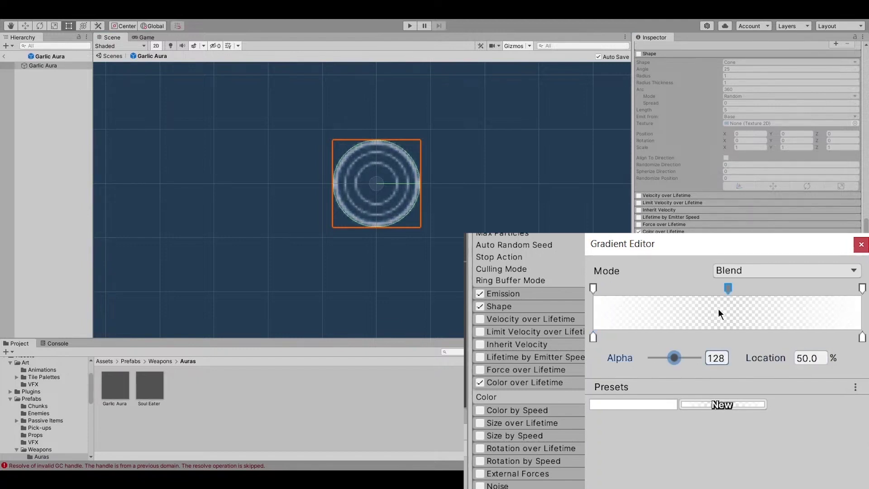
click(860, 244)
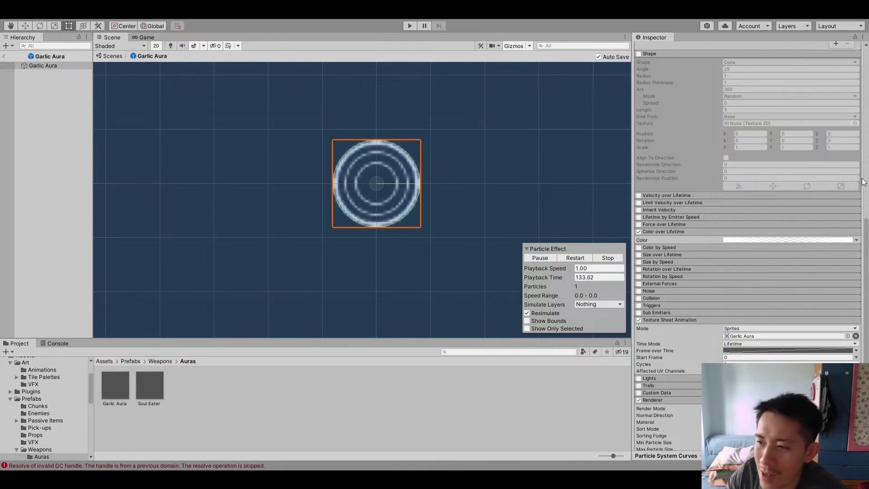
- Set the particle system's Start Lifetime to 2 and the Emission Rate over Time to 0.5
scroll(713, 182, up, 5)
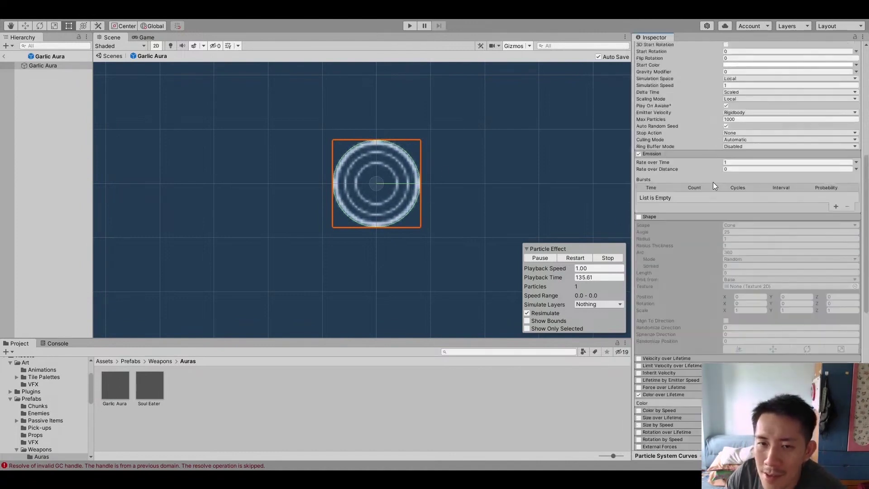
scroll(711, 181, up, 3)
scroll(715, 172, up, 2)
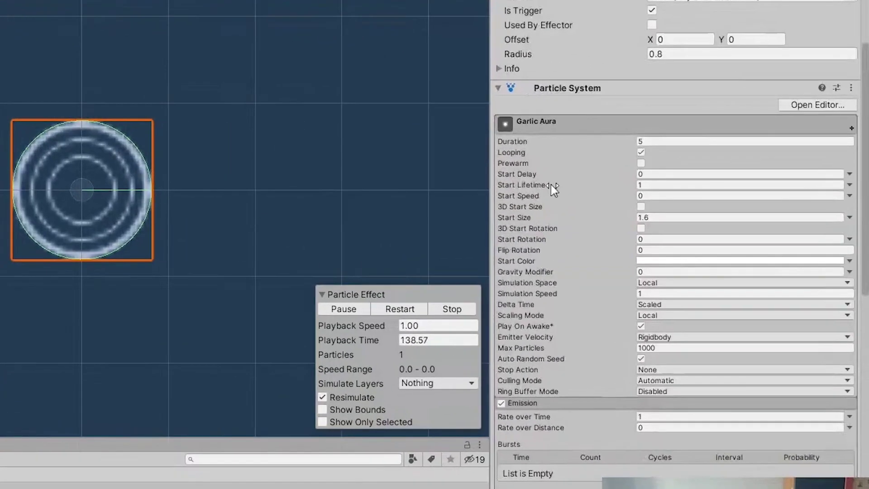
click(692, 179)
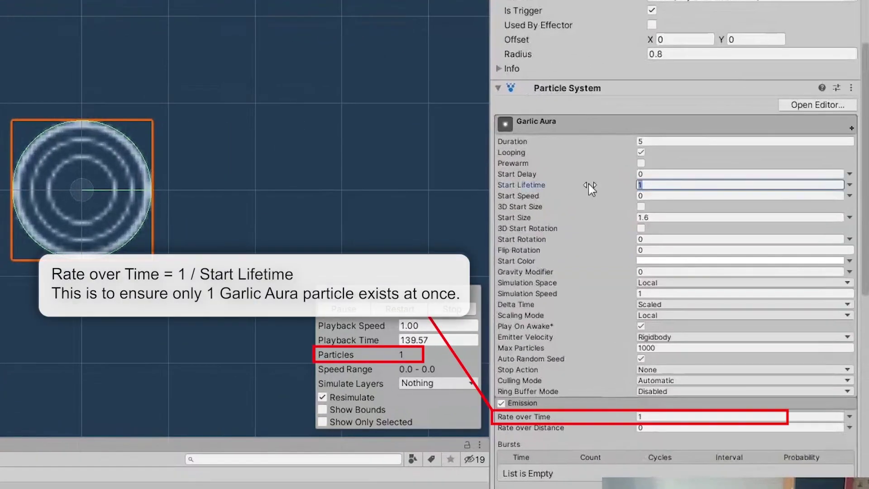
text(2)
click(655, 417)
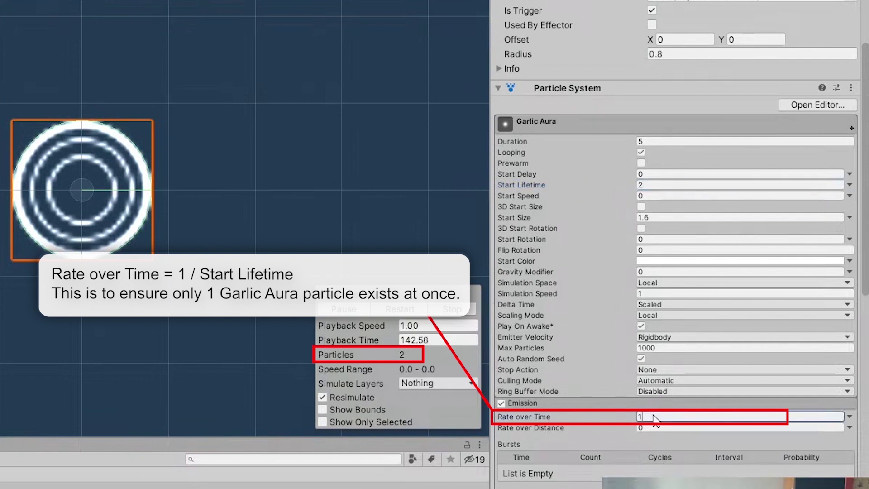
text(0.5)
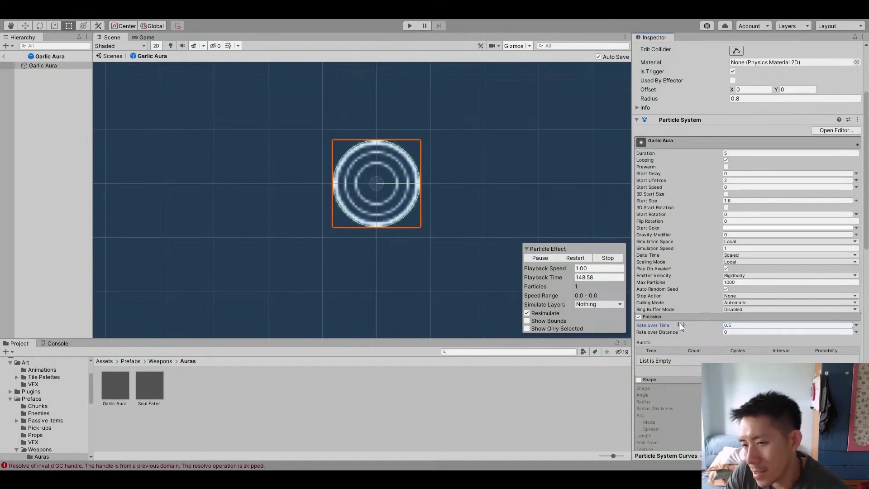
- Collapse the Particle System component and try a Transform scale of 1.2 on X, Y and Z
click(702, 121)
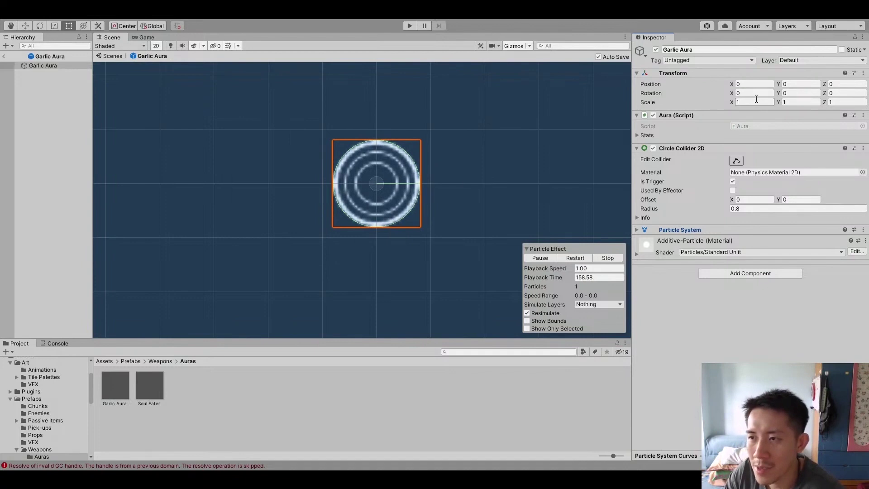
text(1.2)
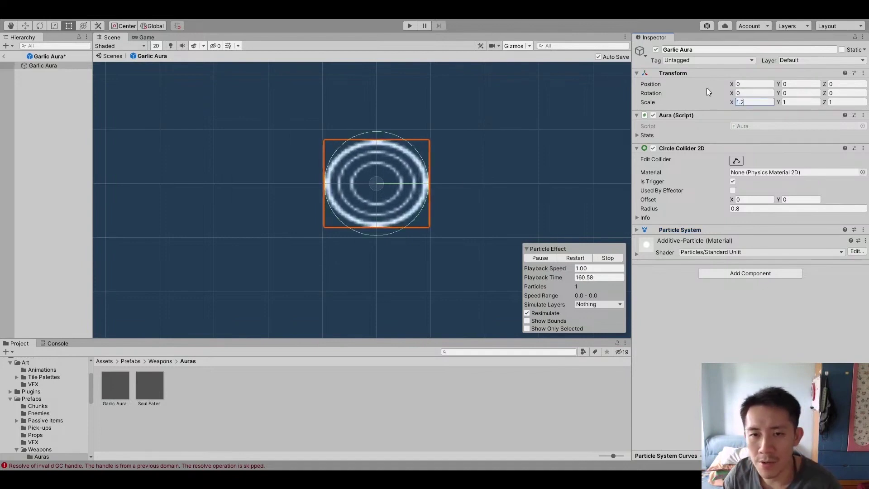
key(Tab)
text(1.2)
key(Tab)
text(1.2)
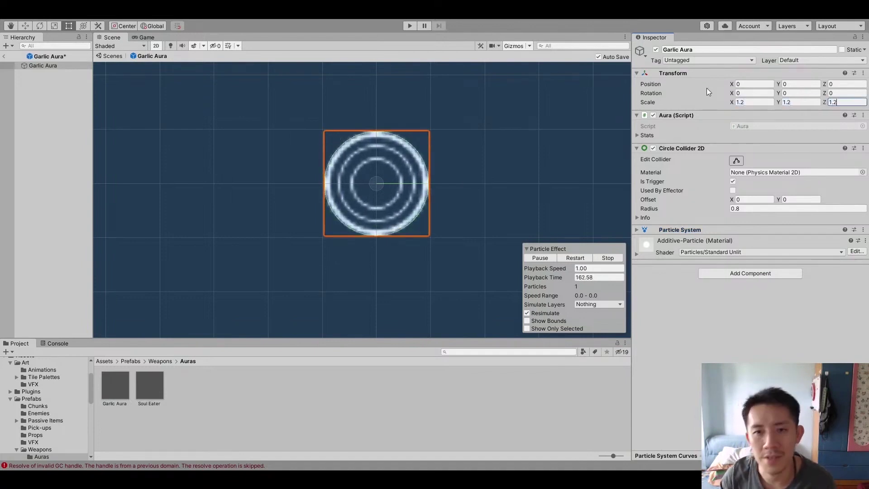
- Undo the Garlic Aura scale changes
key(ctrl+z)
key(ctrl+z)
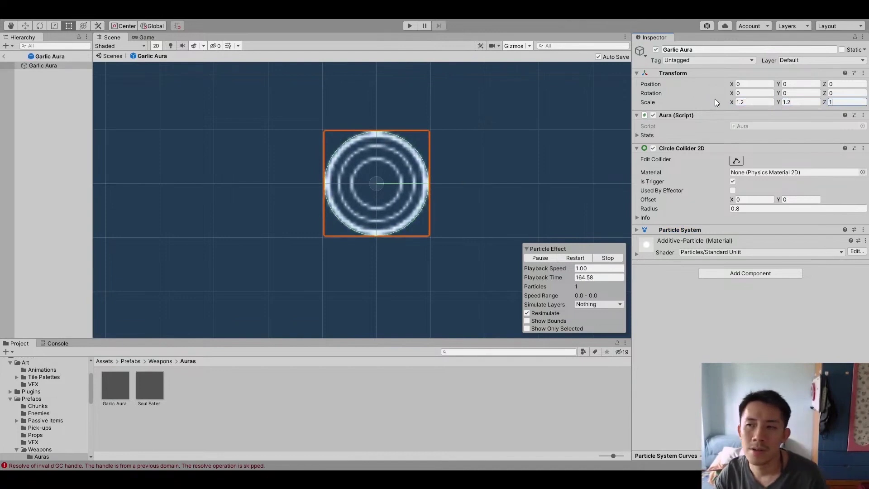
key(ctrl+z)
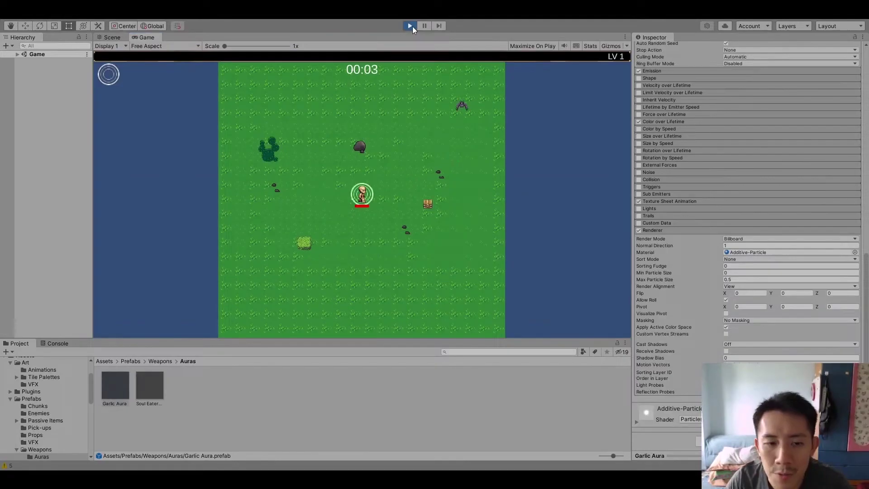
- Enable Prewarm on the Garlic Aura particle system, expand its Emission settings, and play-test the aura
click(410, 25)
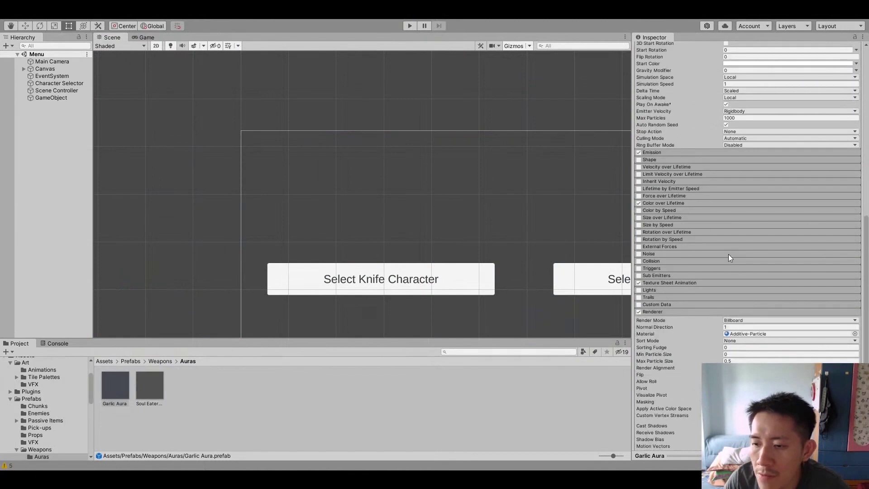
click(628, 109)
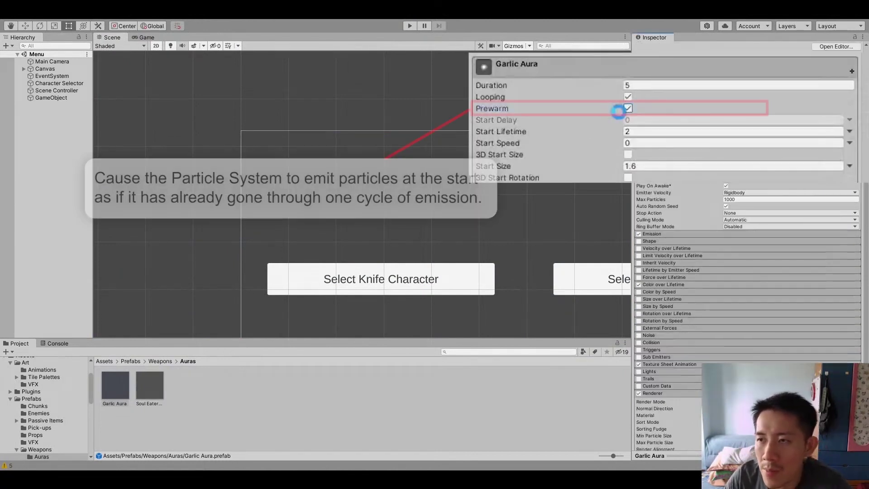
click(656, 233)
click(742, 242)
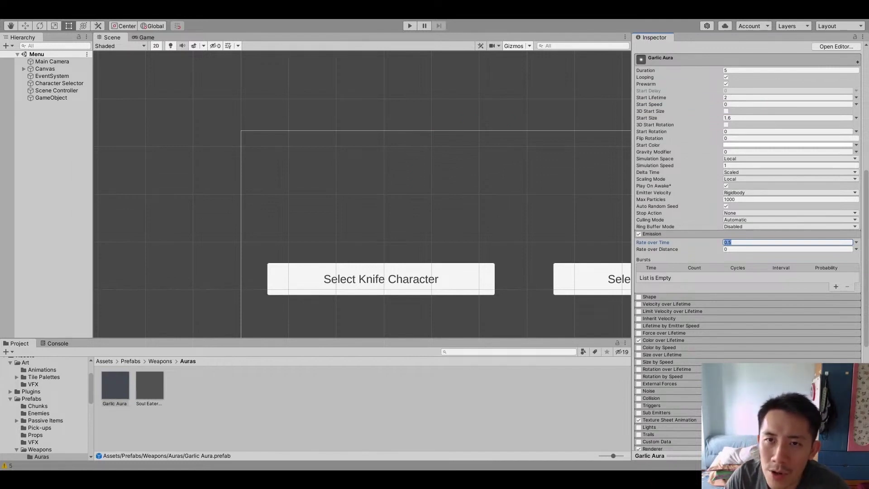
click(411, 27)
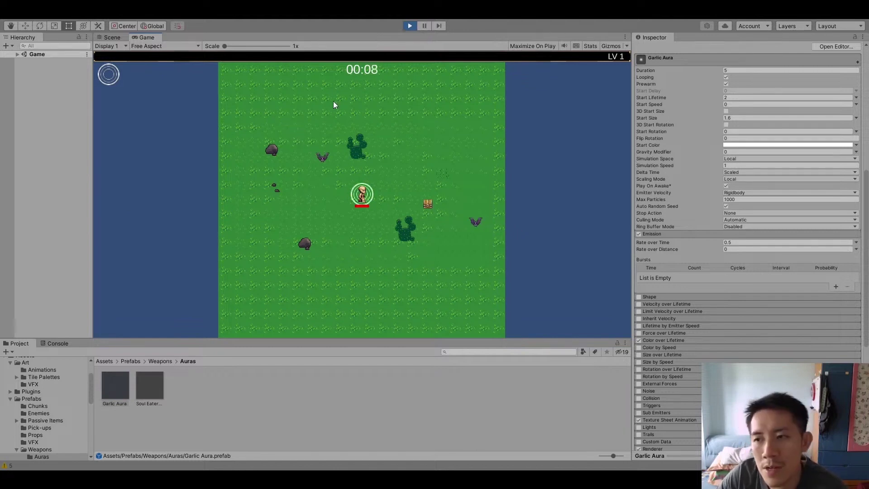
click(405, 26)
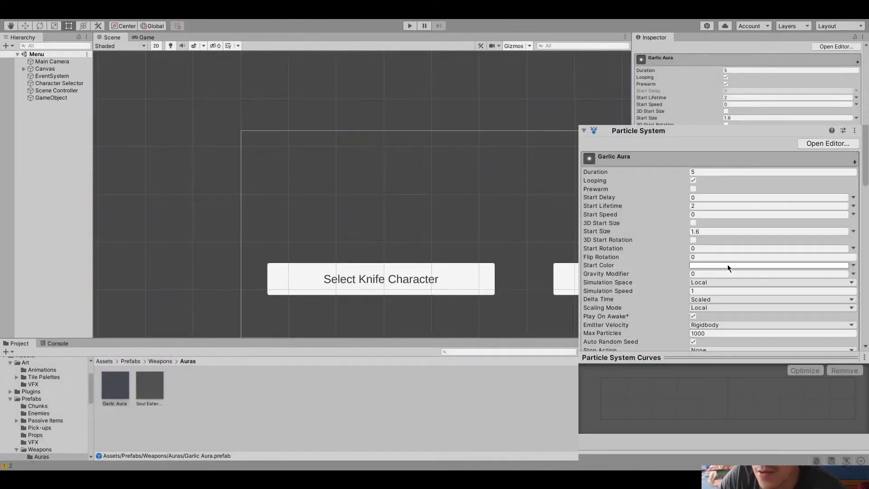
- Set the Start Color's alpha to 127 and run the game
click(727, 264)
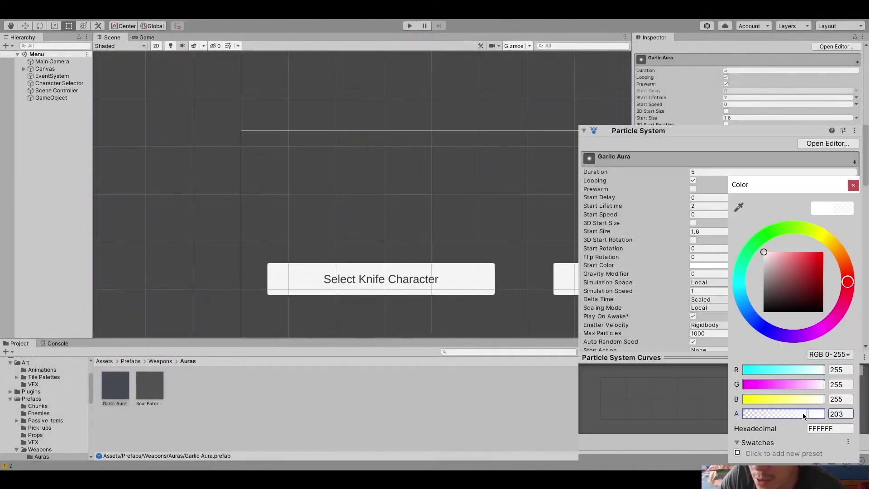
drag(803, 414, 783, 414)
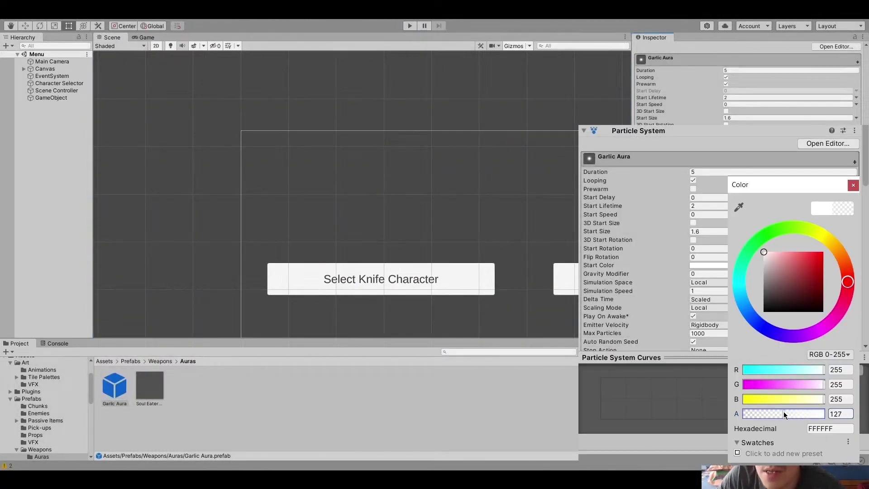
click(406, 26)
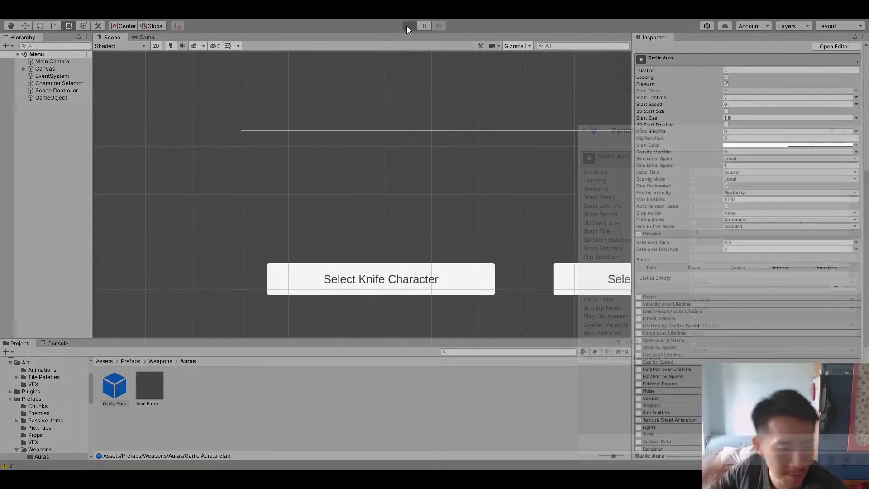
- Enable the Rotation over Lifetime module and set its Angular Velocity to 100
click(446, 259)
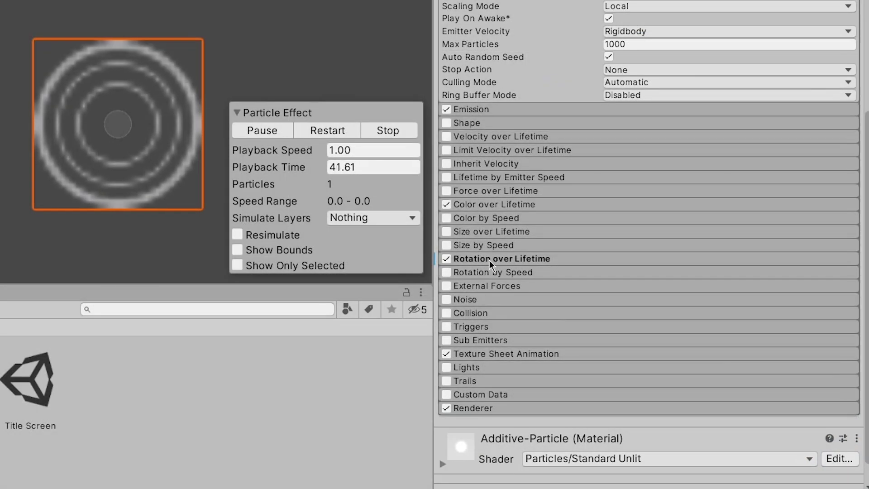
click(499, 259)
click(642, 286)
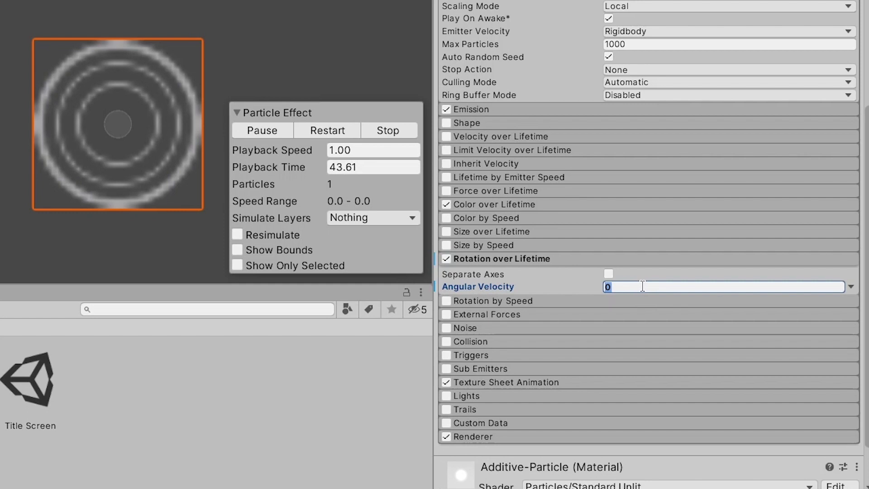
text(100)
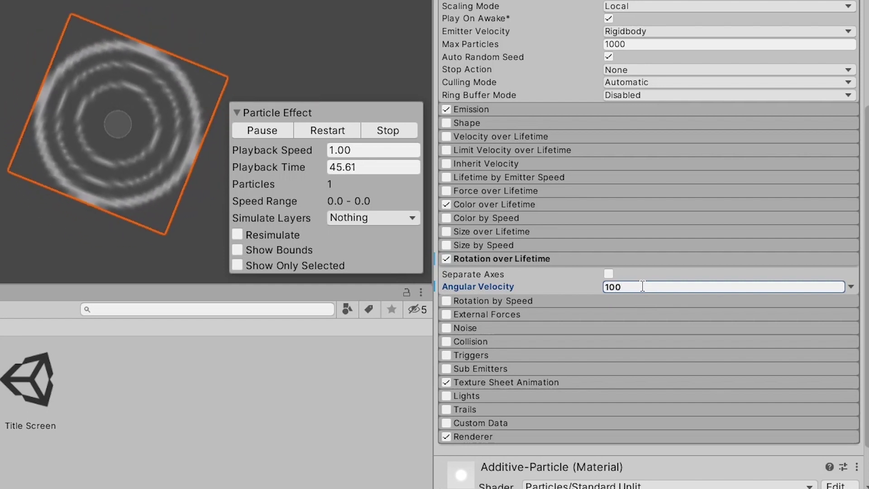
- Set the Start Color to pale turquoise C7FFF9 and walk the character in the game to test the aura
scroll(510, 185, up, 6)
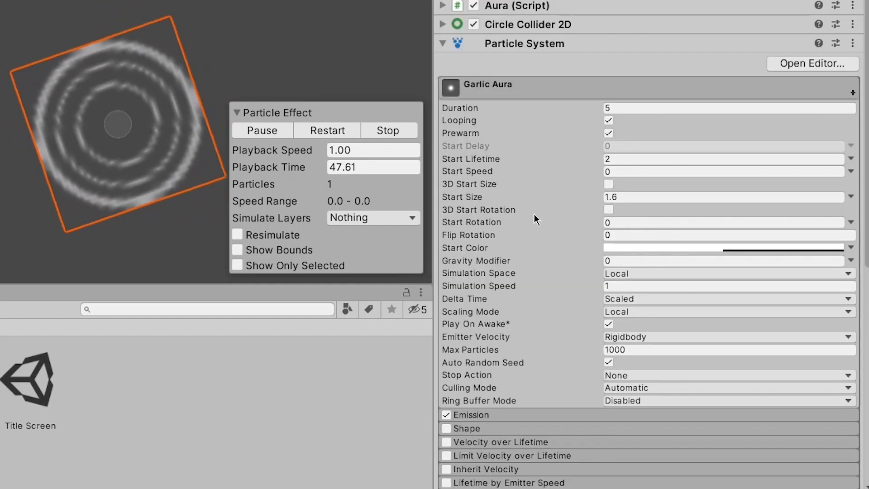
click(686, 248)
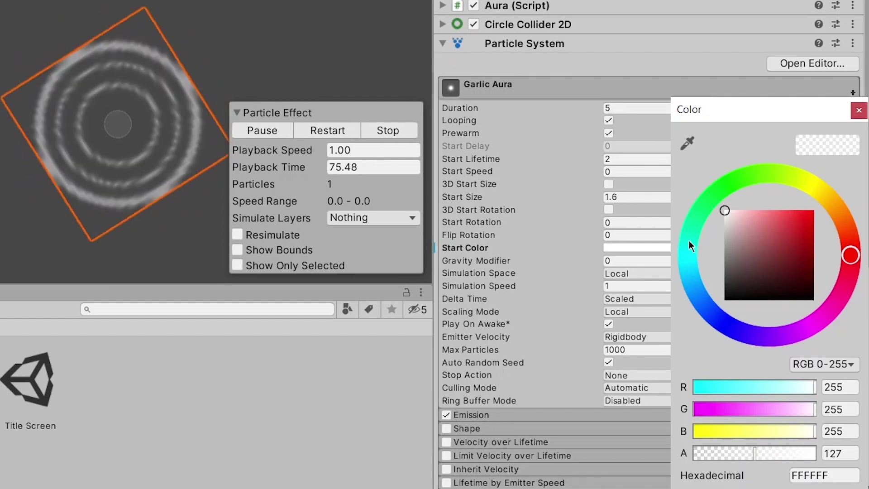
click(689, 246)
drag(725, 211, 745, 206)
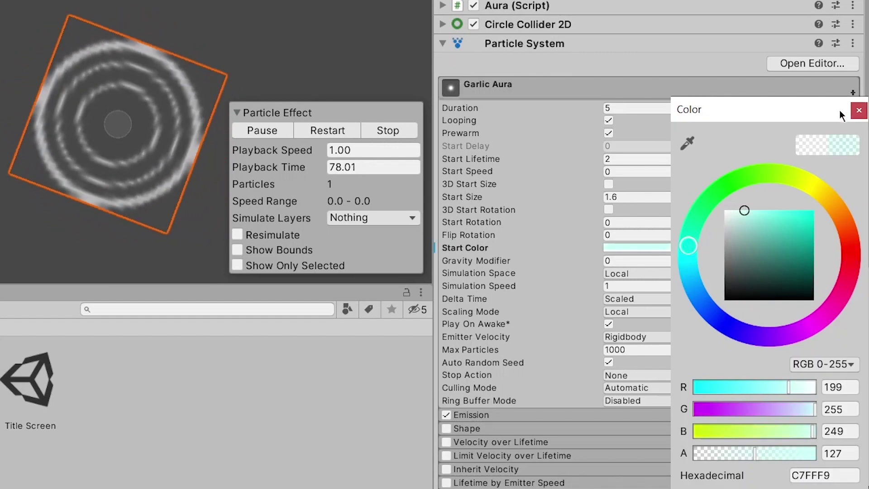
click(858, 110)
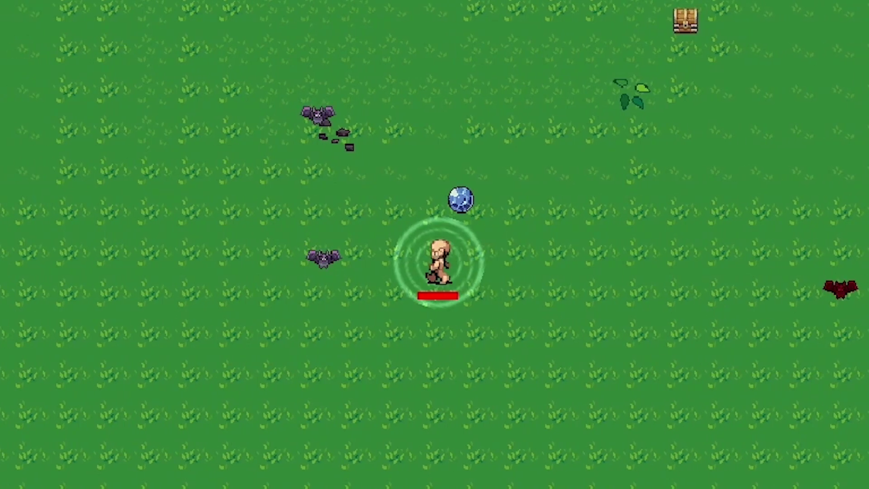
key(a)
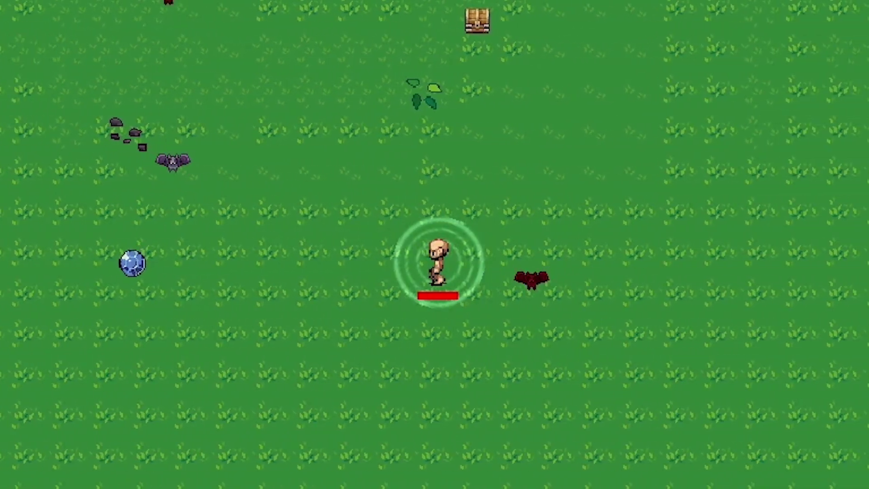